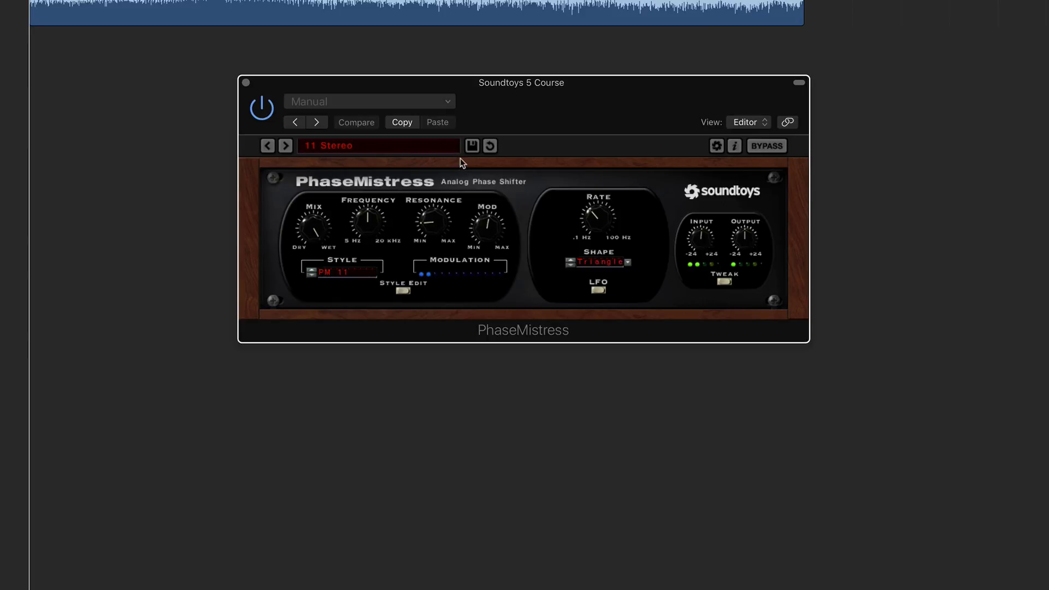
# Browse PhaseMistress's 01 Slow Sweeps presets and keep 11 Stereo loaded
pyautogui.click(362, 146)
pyautogui.moveTo(376, 242)
pyautogui.click(480, 105)
pyautogui.click(553, 95)
pyautogui.click(488, 145)
# Keep the Triangle LFO shape and set the LFO rate to about 0.39 Hz
pyautogui.click(596, 262)
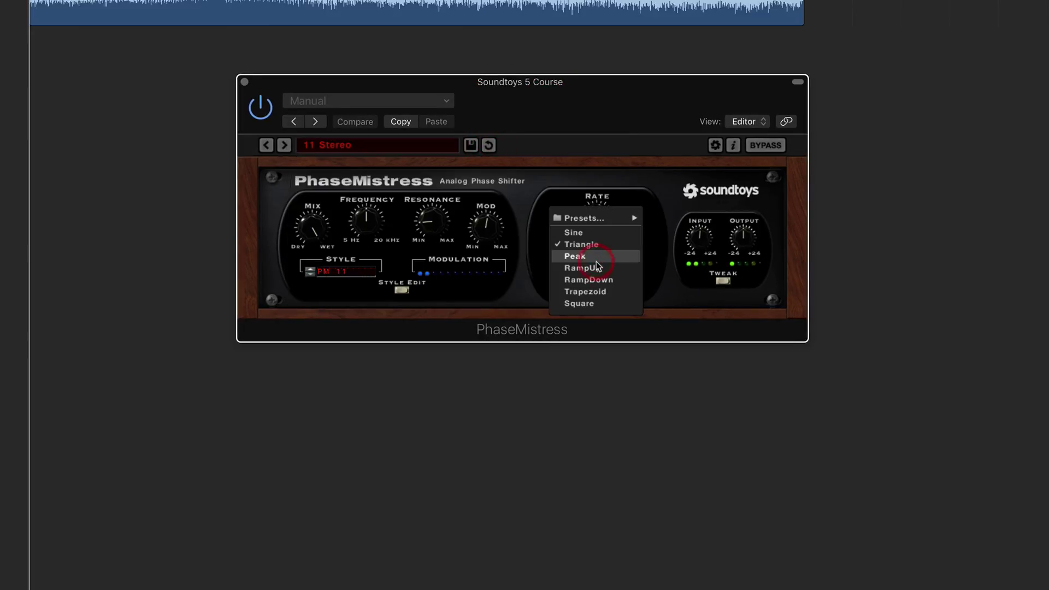
pyautogui.click(655, 272)
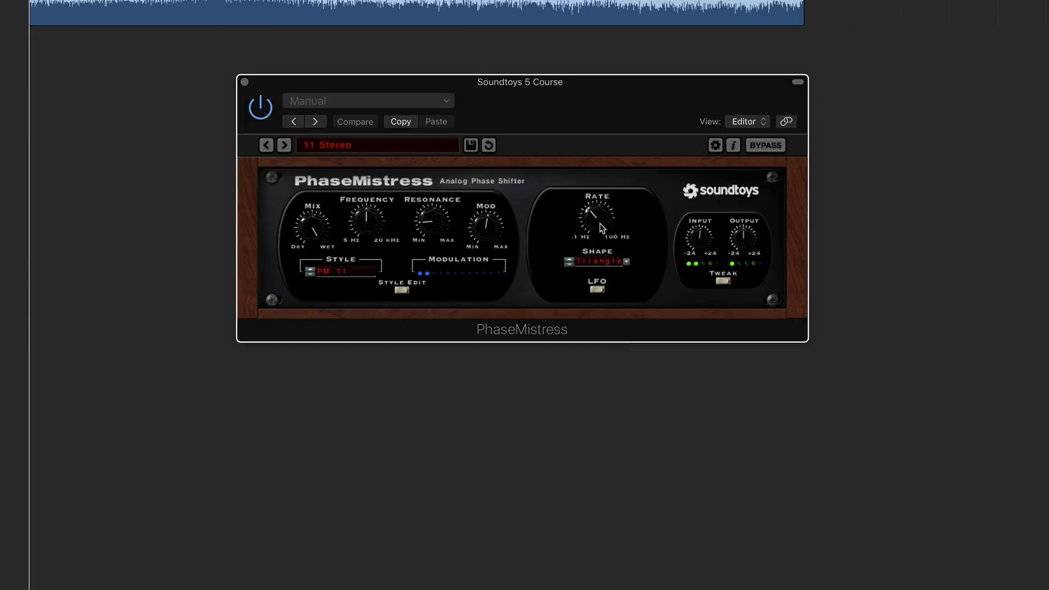
pyautogui.moveTo(602, 227)
pyautogui.mouseDown()
pyautogui.moveTo(597, 175)
pyautogui.moveTo(596, 228)
pyautogui.mouseUp()
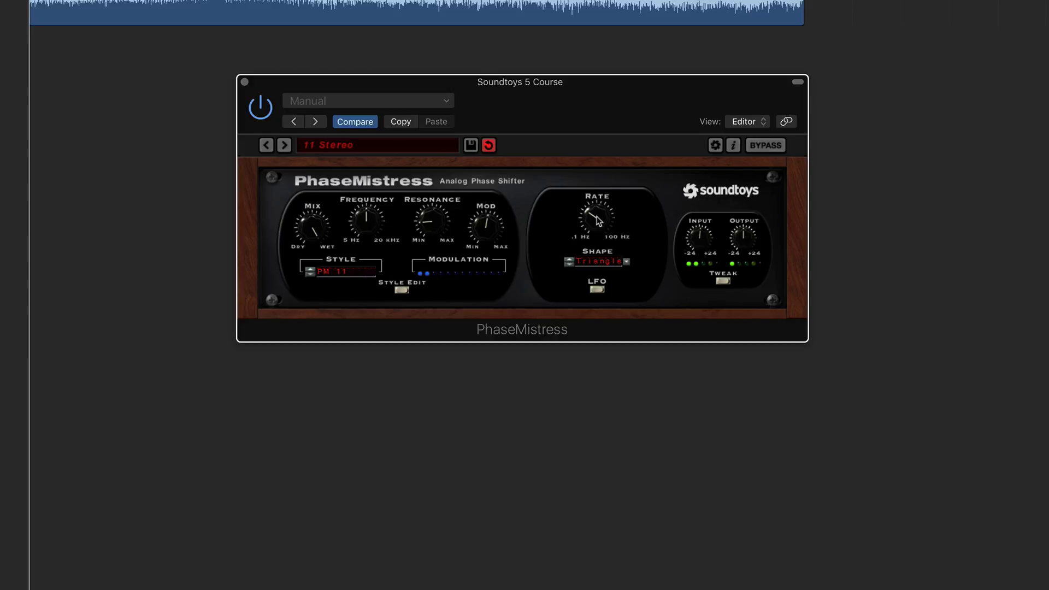
pyautogui.moveTo(596, 216); pyautogui.dragTo(599, 155)
pyautogui.moveTo(598, 196); pyautogui.dragTo(600, 219)
# Expand PhaseMistress's tweak panel and turn its Mix knob further toward wet
pyautogui.click(724, 282)
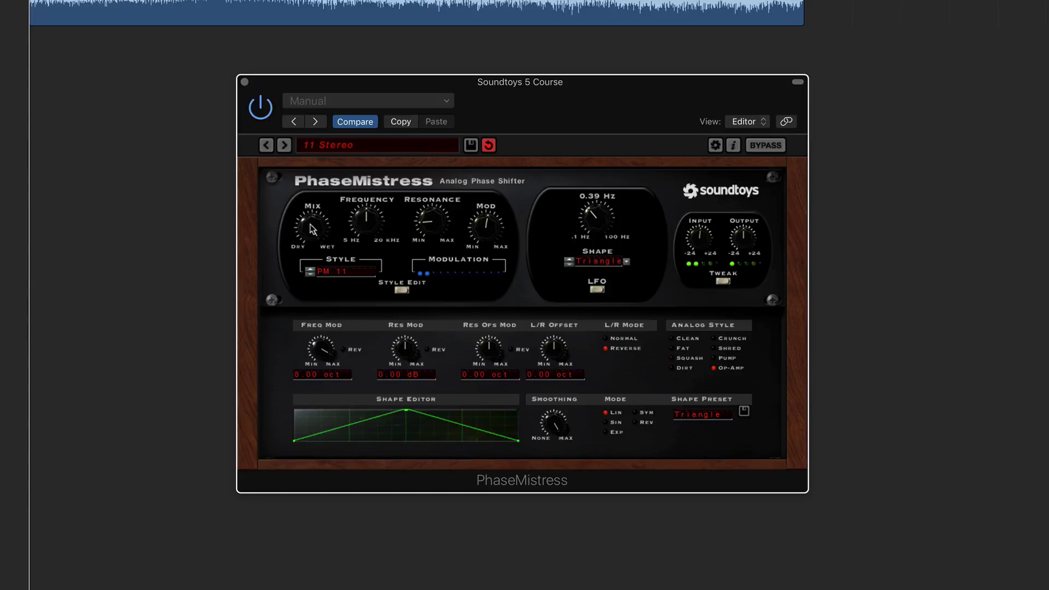
pyautogui.moveTo(313, 228)
pyautogui.mouseDown()
pyautogui.moveTo(318, 368)
pyautogui.moveTo(320, 193)
pyautogui.moveTo(319, 346)
pyautogui.moveTo(316, 212)
pyautogui.mouseUp()
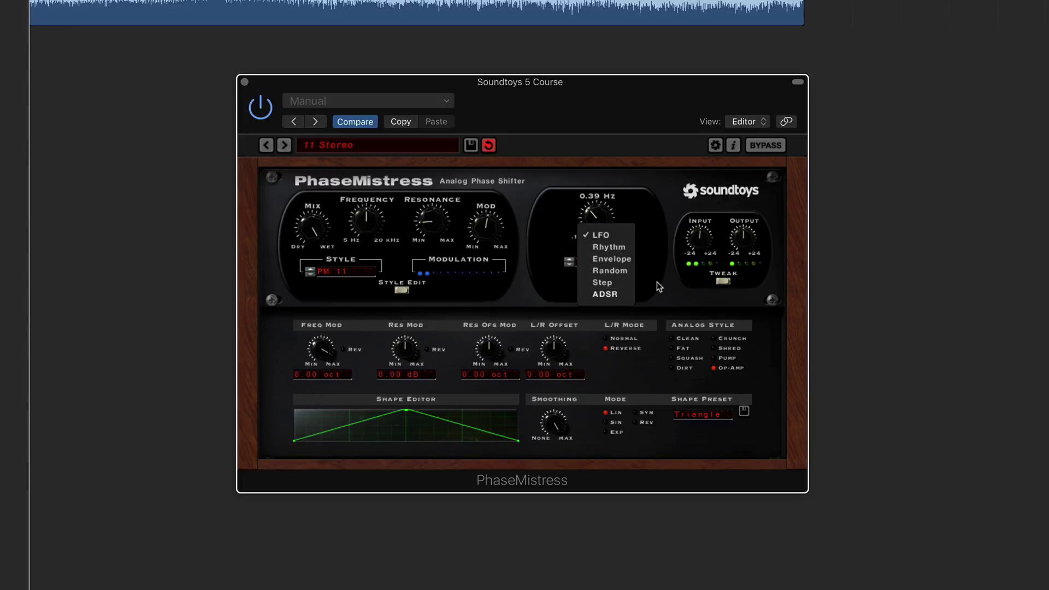
# Cycle the modulation through Rhythm, Envelope, Random, Step and ADSR, ending back on LFO
pyautogui.click(614, 249)
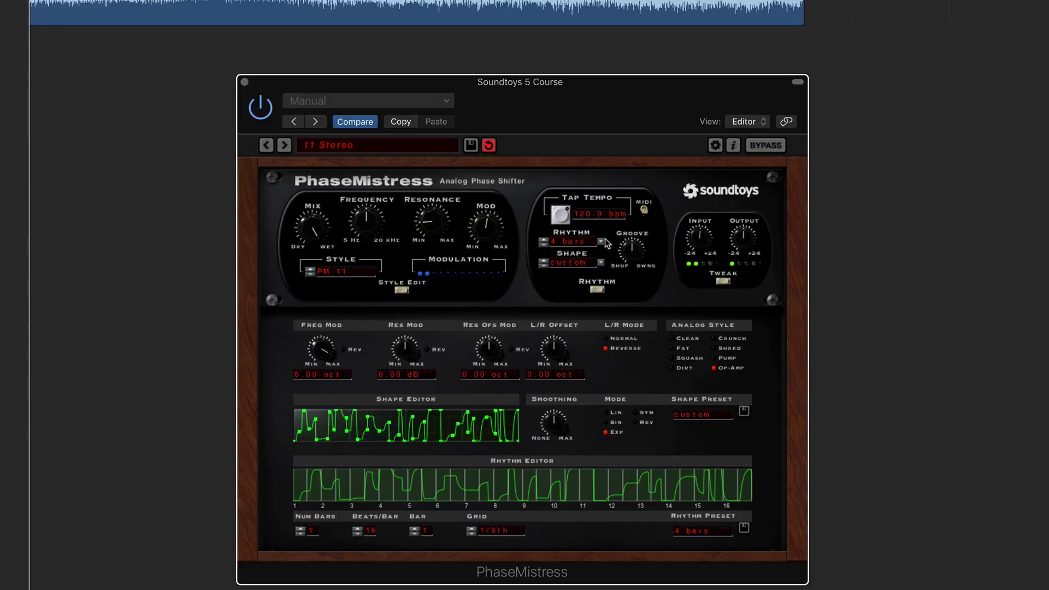
pyautogui.click(602, 288)
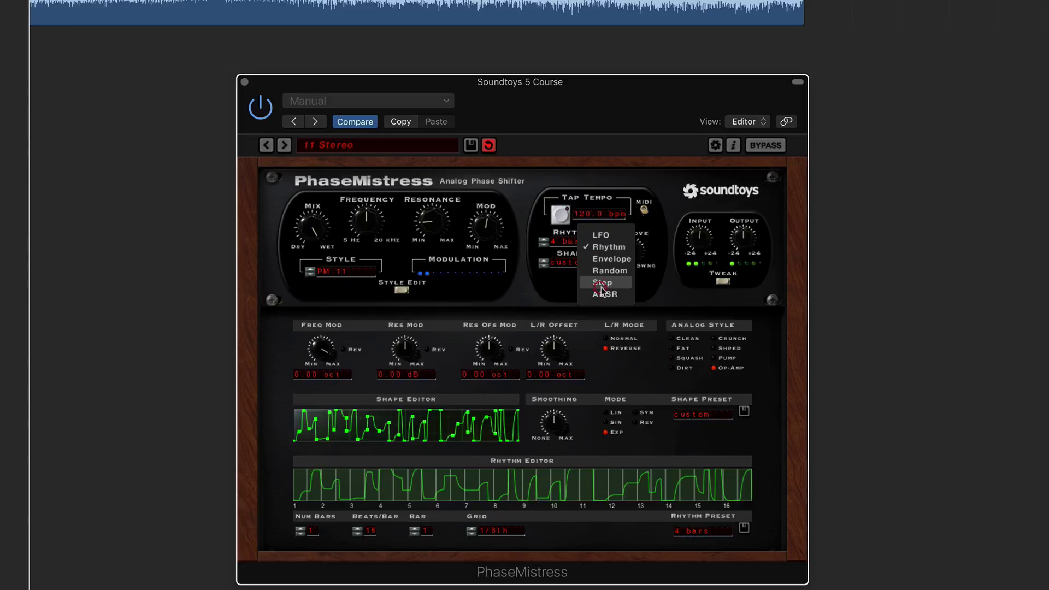
pyautogui.click(609, 260)
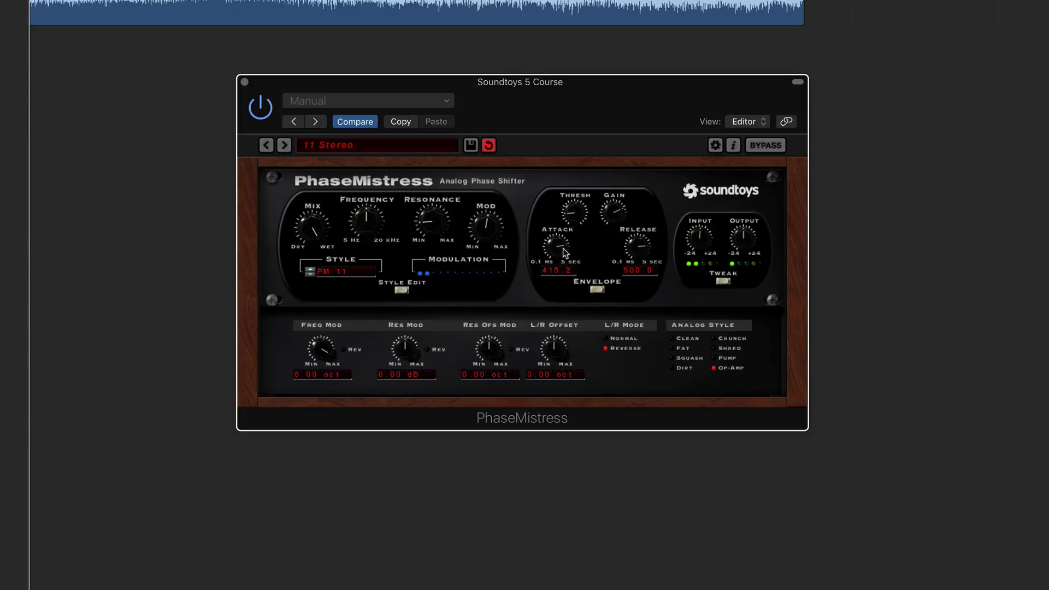
pyautogui.click(603, 285)
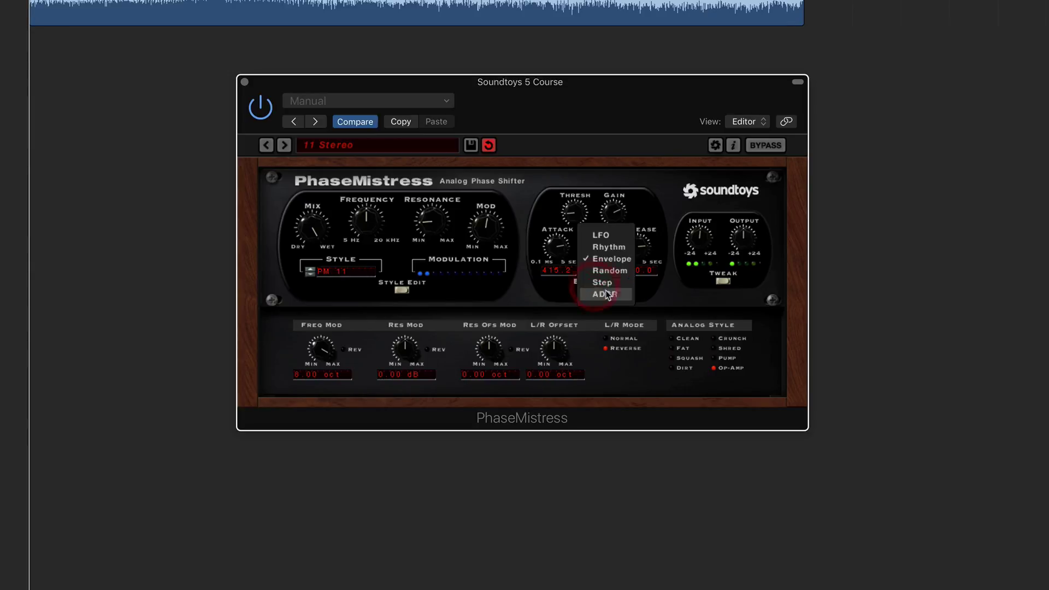
pyautogui.click(610, 271)
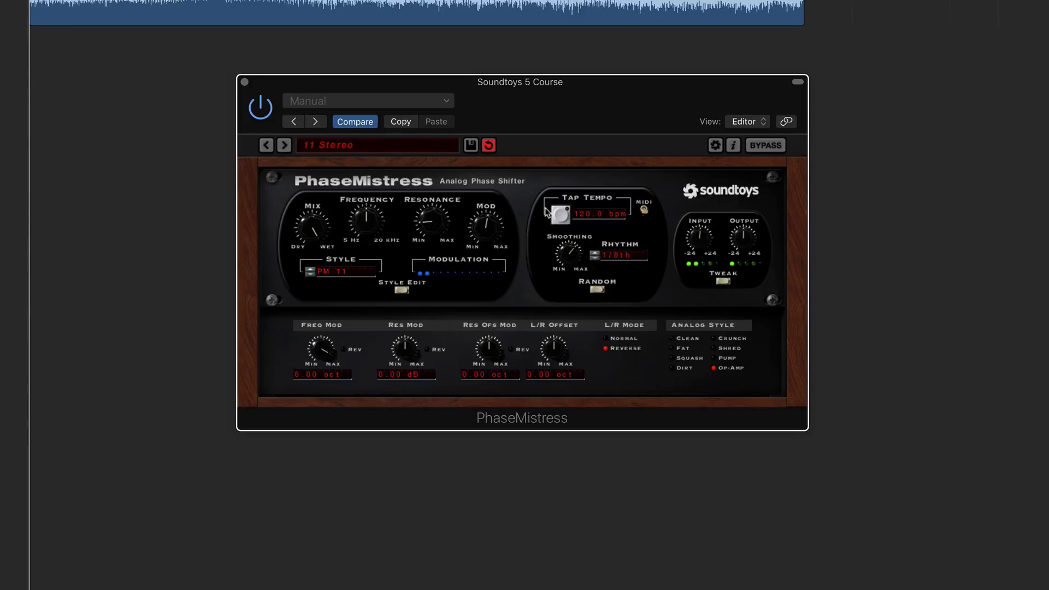
pyautogui.click(596, 292)
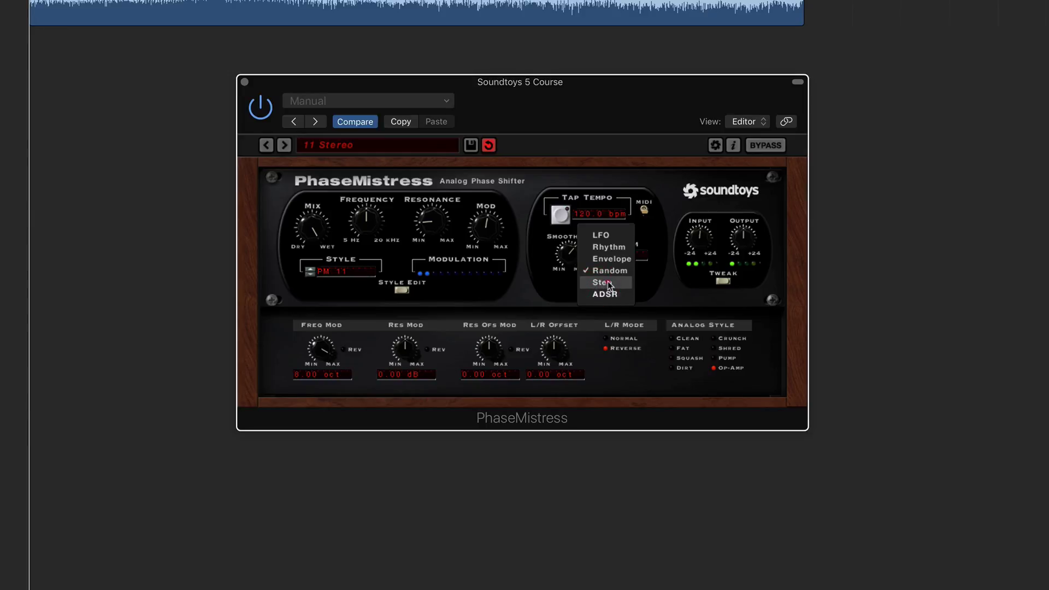
pyautogui.click(610, 283)
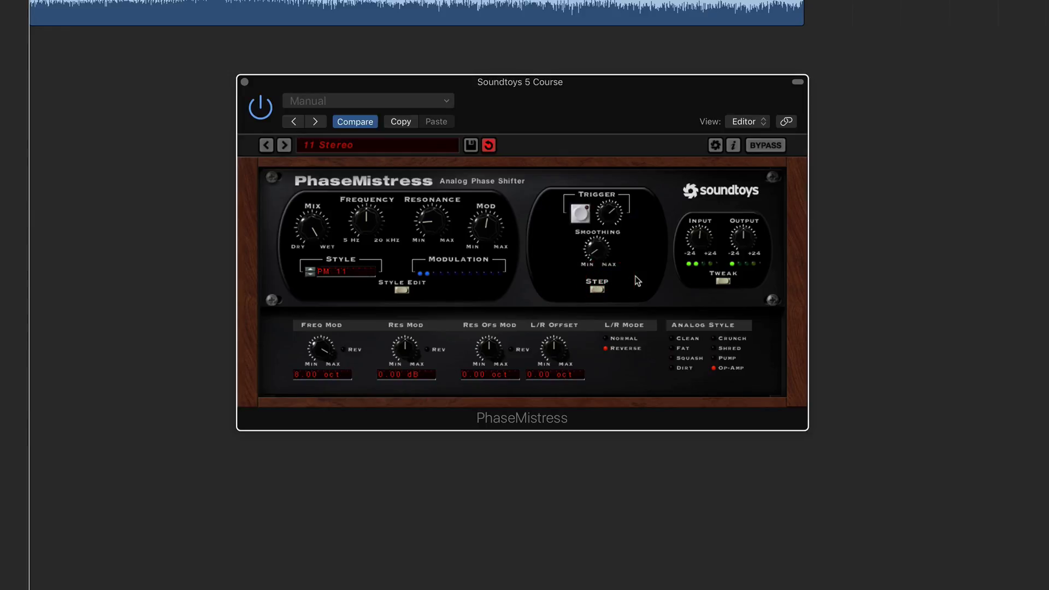
pyautogui.click(598, 290)
pyautogui.click(612, 292)
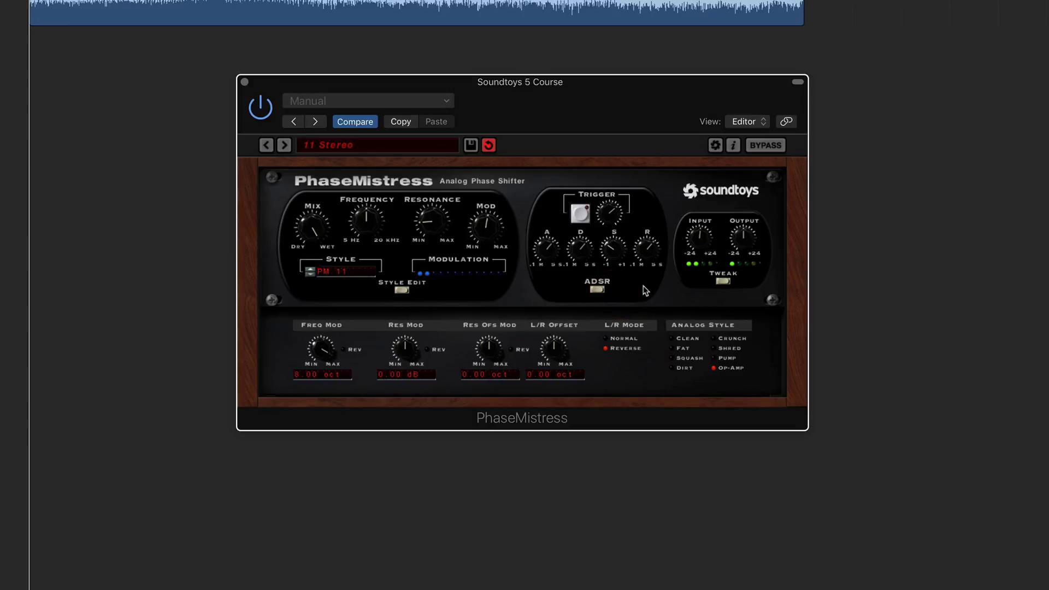
pyautogui.click(596, 288)
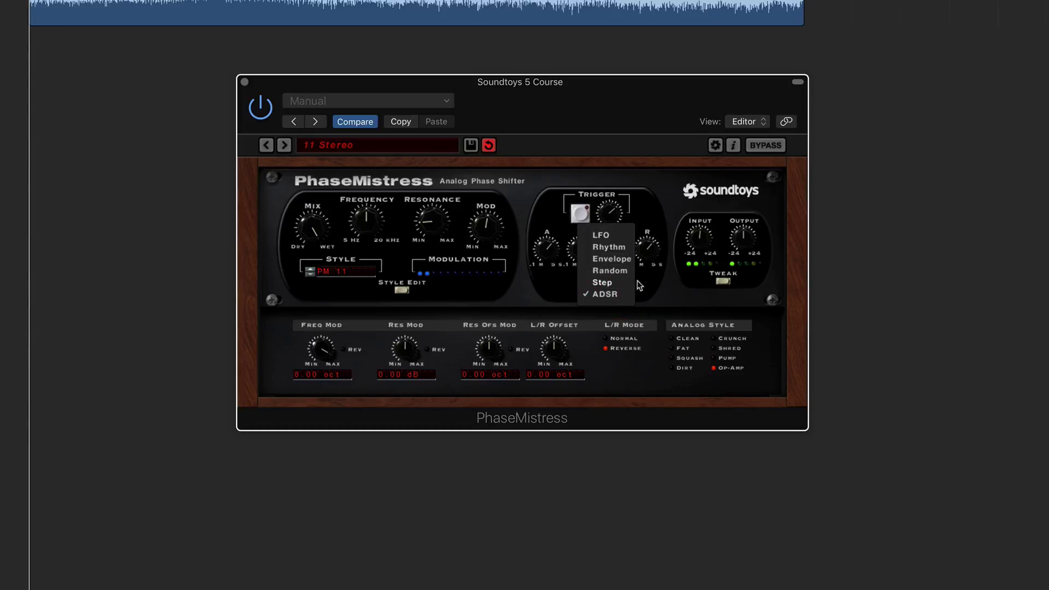
pyautogui.click(623, 236)
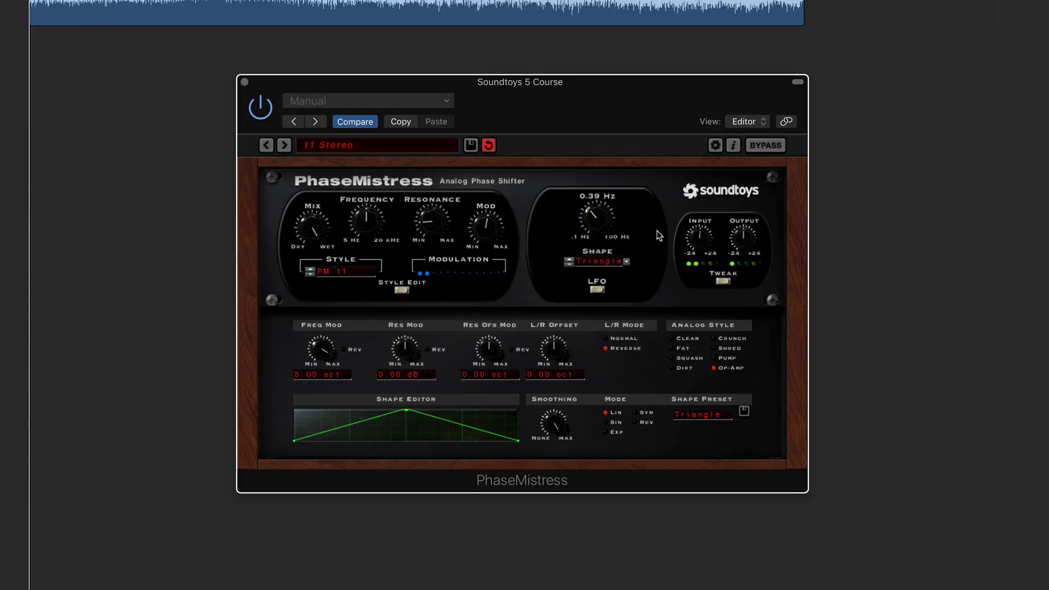
# Switch PhaseMistress's modulation to Envelope, then Rhythm, and tap in a 138 bpm tempo
pyautogui.click(598, 287)
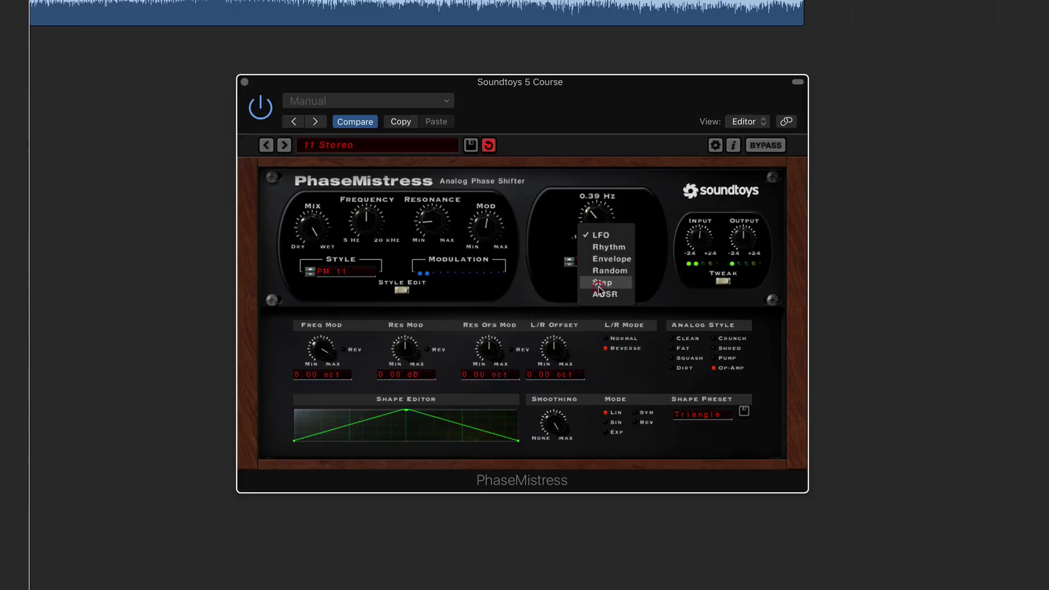
pyautogui.click(604, 260)
pyautogui.click(599, 289)
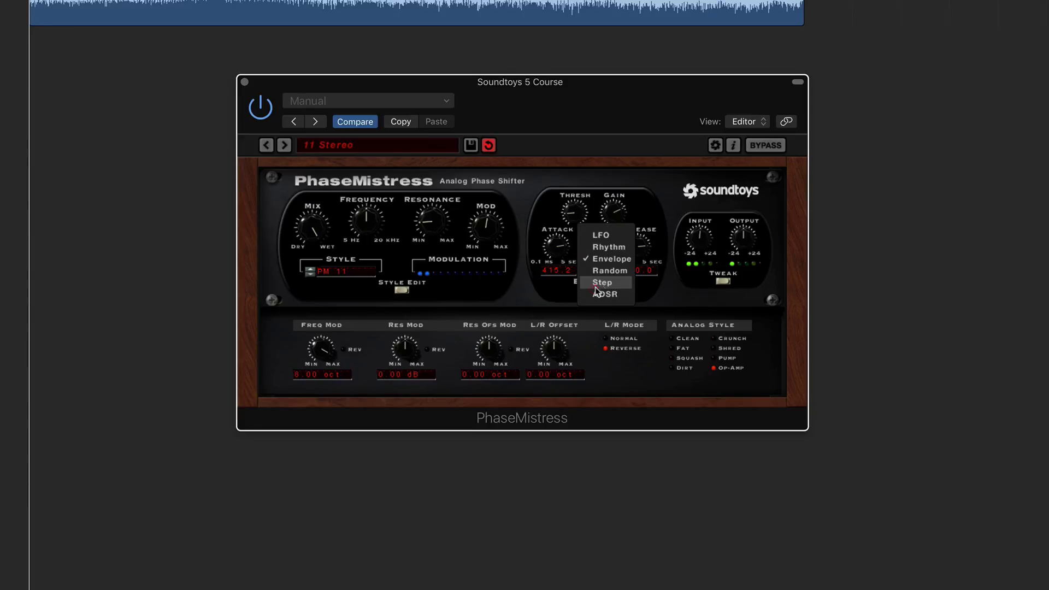
pyautogui.click(608, 247)
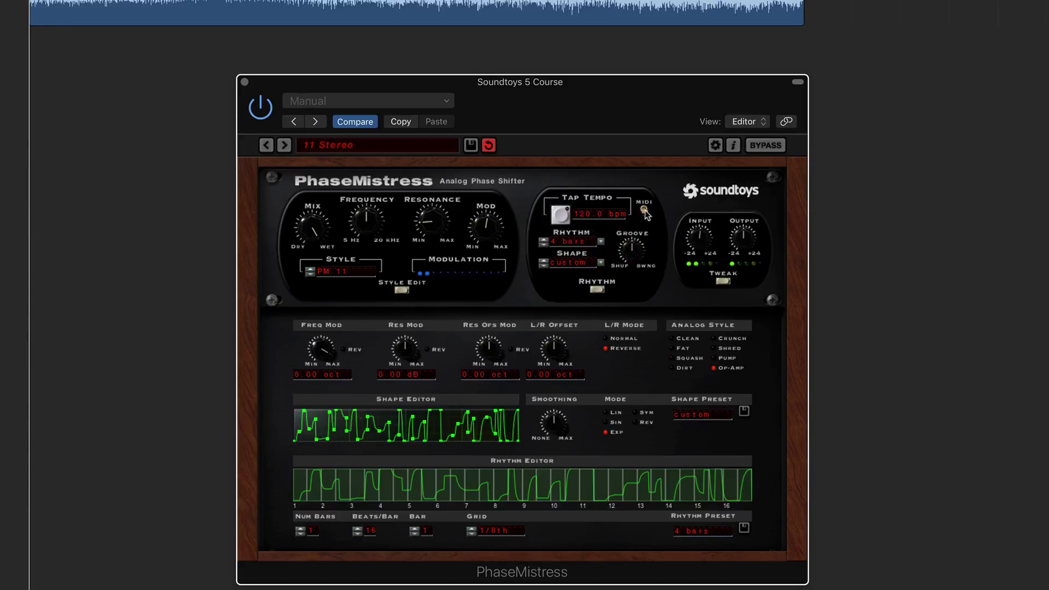
pyautogui.click(561, 216)
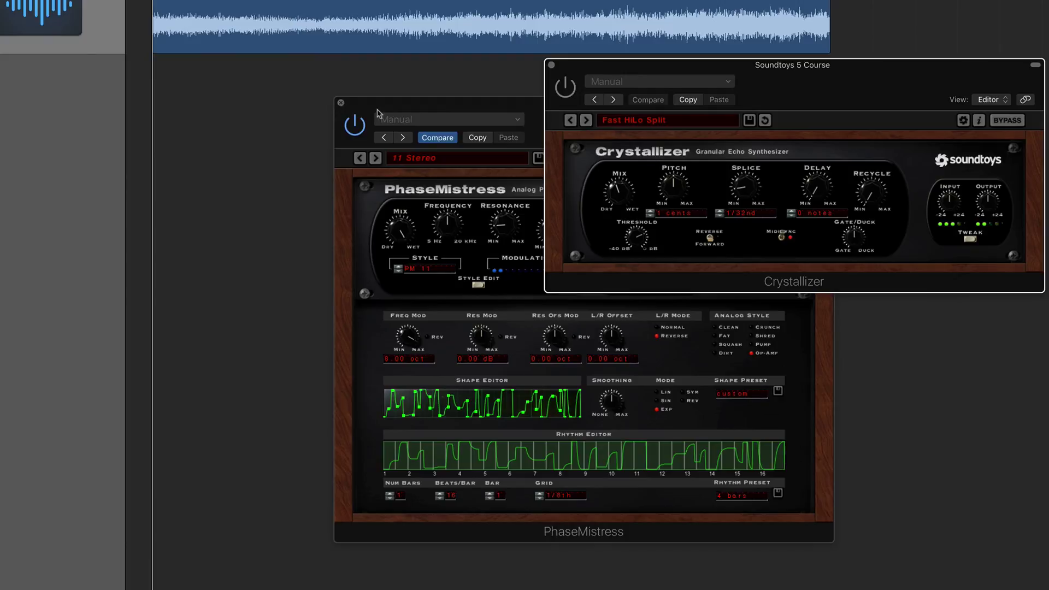
# Move the PhaseMistress and Crystallizer windows so they sit side by side
pyautogui.moveTo(298, 83); pyautogui.dragTo(144, 51)
pyautogui.moveTo(261, 78); pyautogui.dragTo(81, 61)
pyautogui.moveTo(817, 83); pyautogui.dragTo(801, 80)
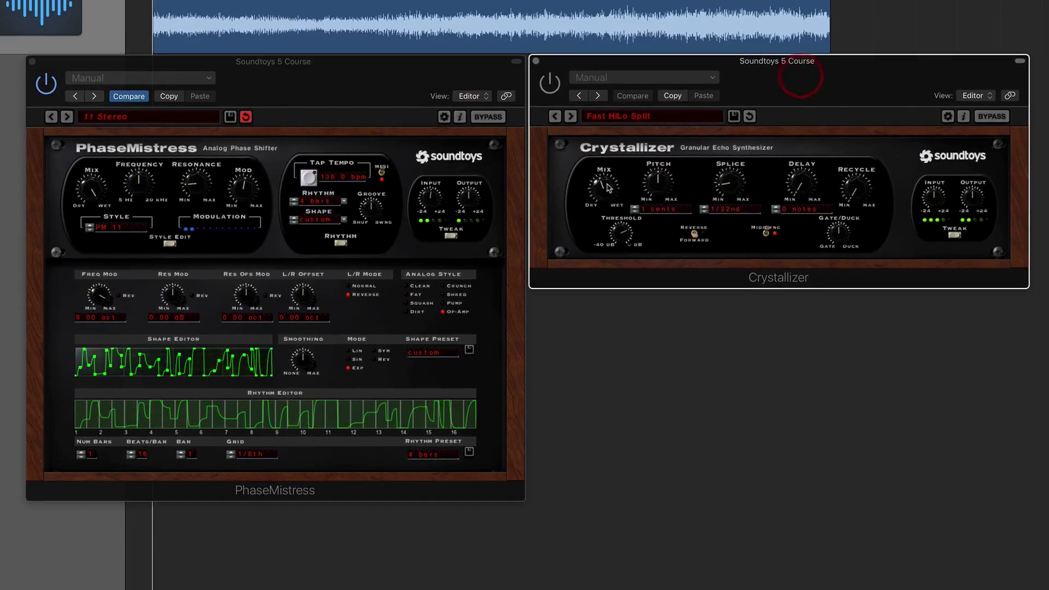
# Turn Crystallizer's Mix down toward dry, then back to the middle
pyautogui.moveTo(603, 185); pyautogui.dragTo(605, 178)
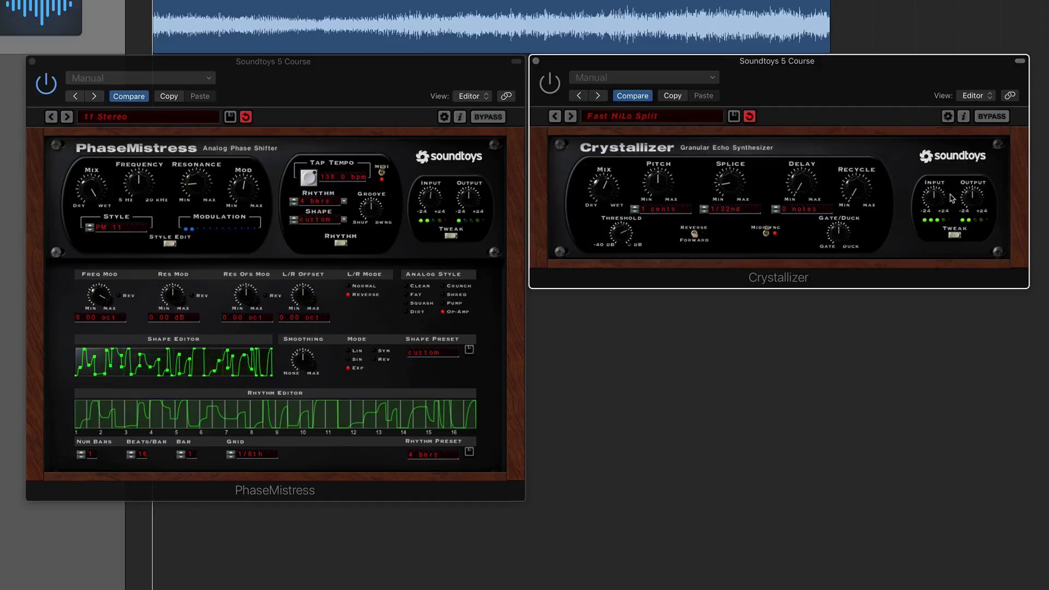
pyautogui.moveTo(605, 189); pyautogui.dragTo(615, 163)
pyautogui.moveTo(614, 189); pyautogui.dragTo(607, 254)
# Look through Crystallizer's preset folders and close the list without choosing one
pyautogui.click(648, 118)
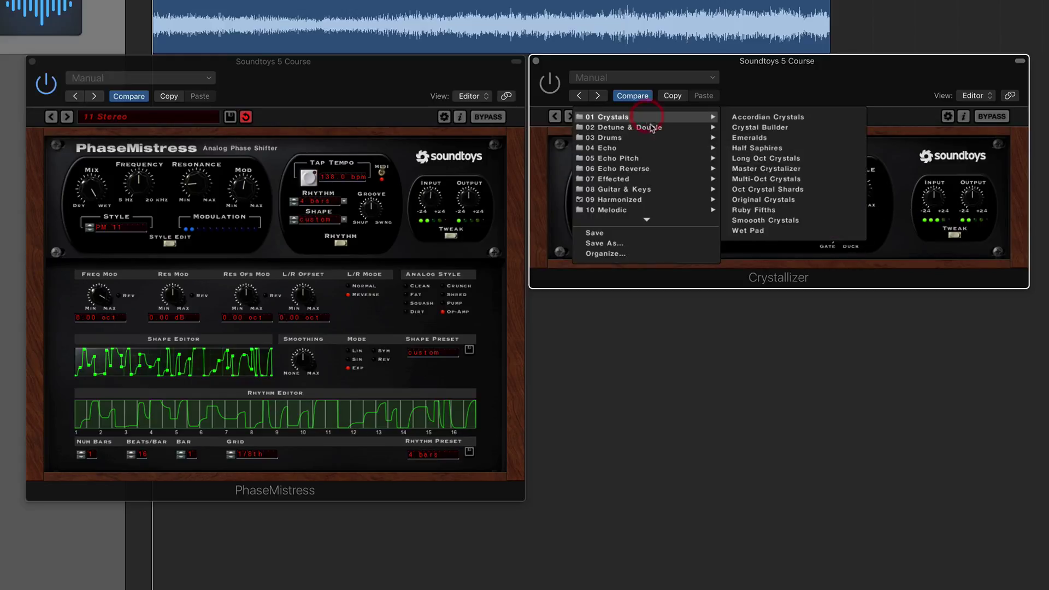
pyautogui.moveTo(612, 157)
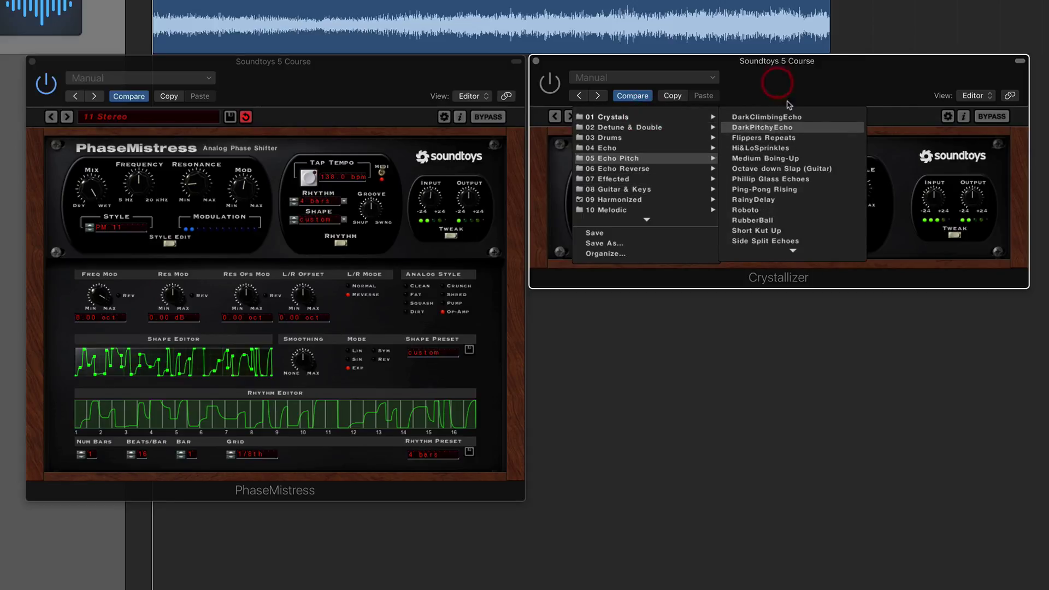
pyautogui.click(889, 192)
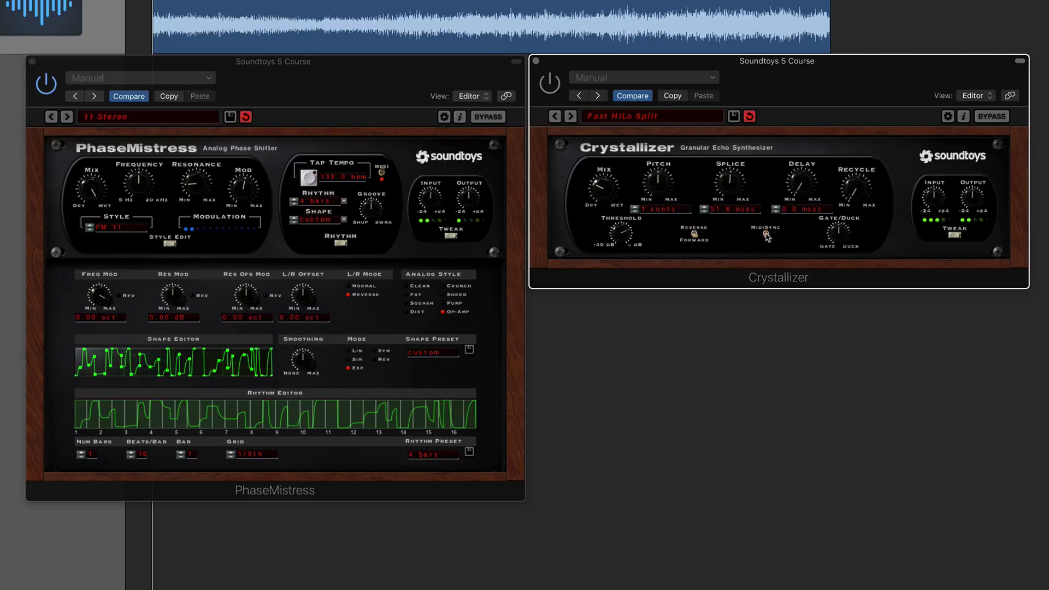
# Toggle Reverse on and off, then toggle MidiSync, leaving it off so times show milliseconds
pyautogui.click(695, 235)
pyautogui.click(696, 235)
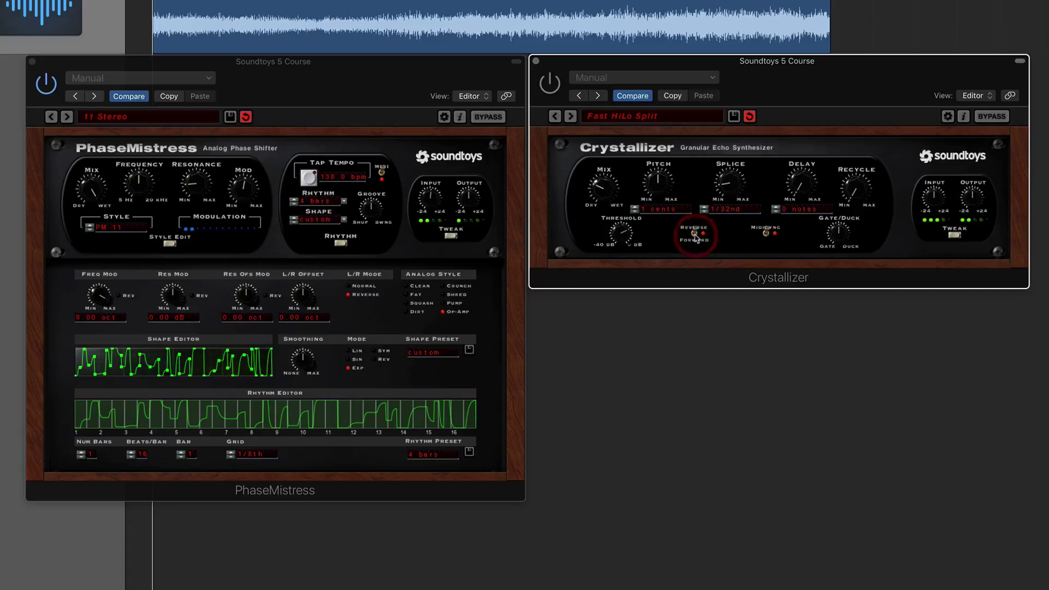
pyautogui.click(767, 234)
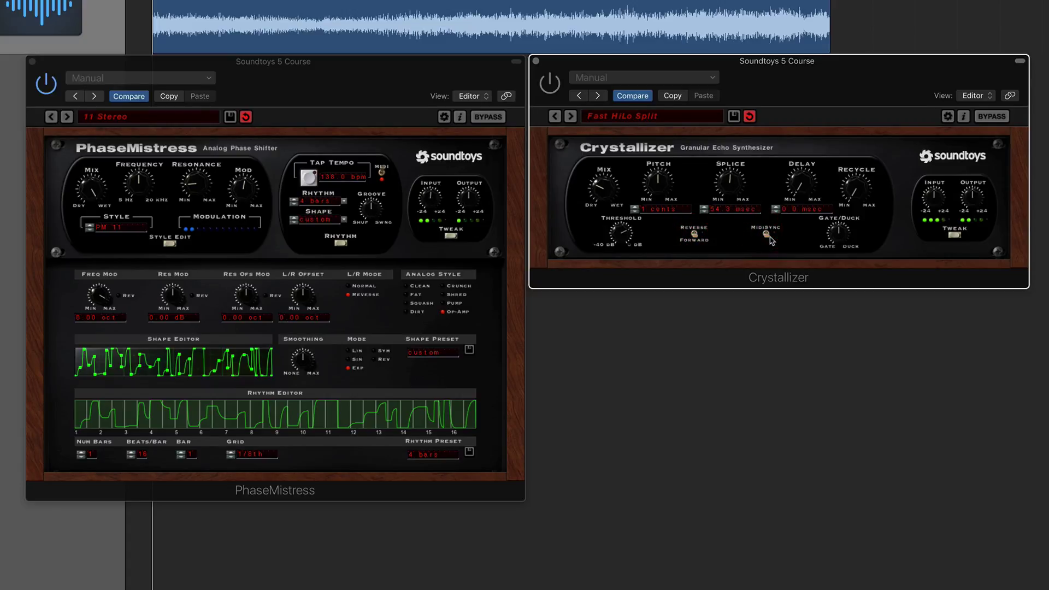
pyautogui.click(766, 234)
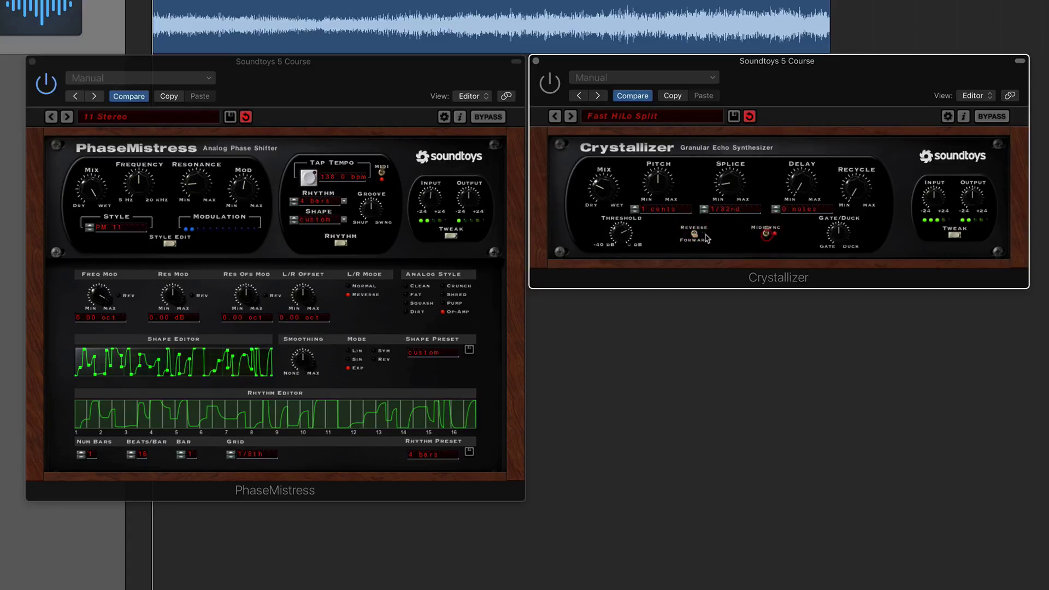
pyautogui.click(766, 234)
pyautogui.click(955, 236)
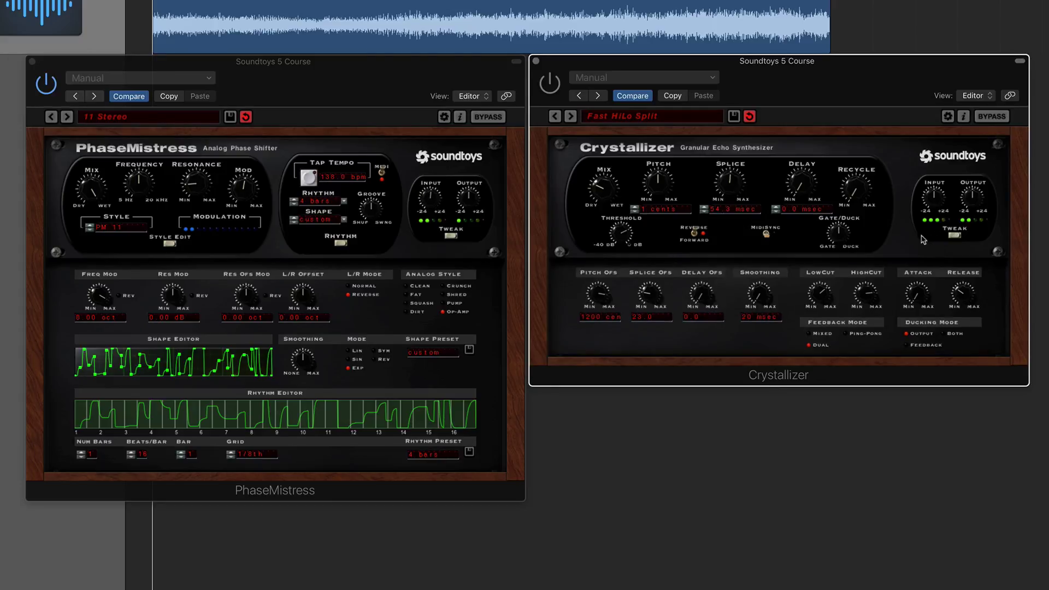
pyautogui.click(956, 236)
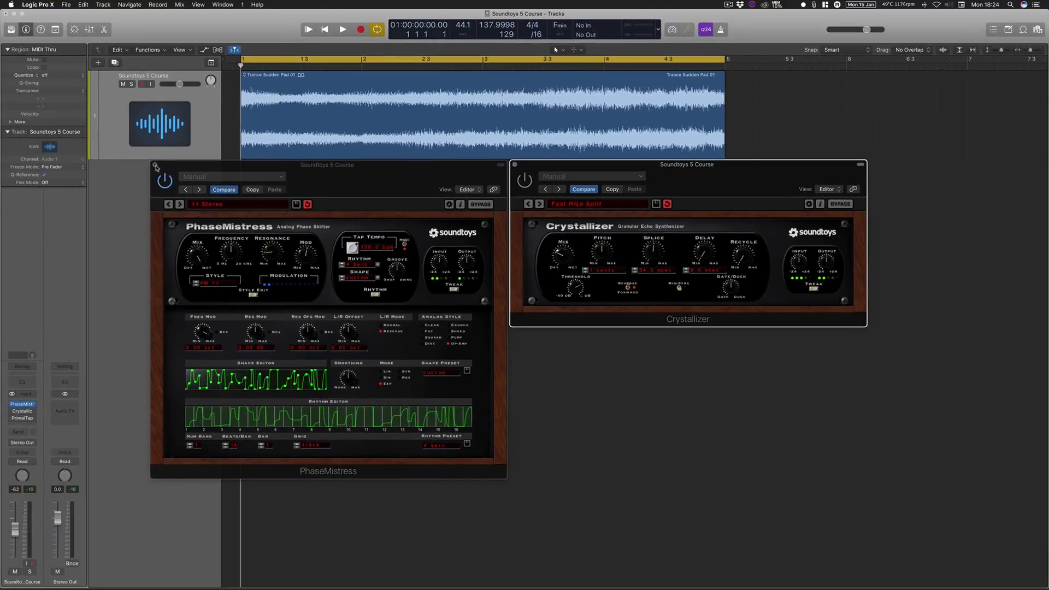
# Close PhaseMistress and Crystallizer, then open PrimalTap and move its window up and right
pyautogui.click(156, 165)
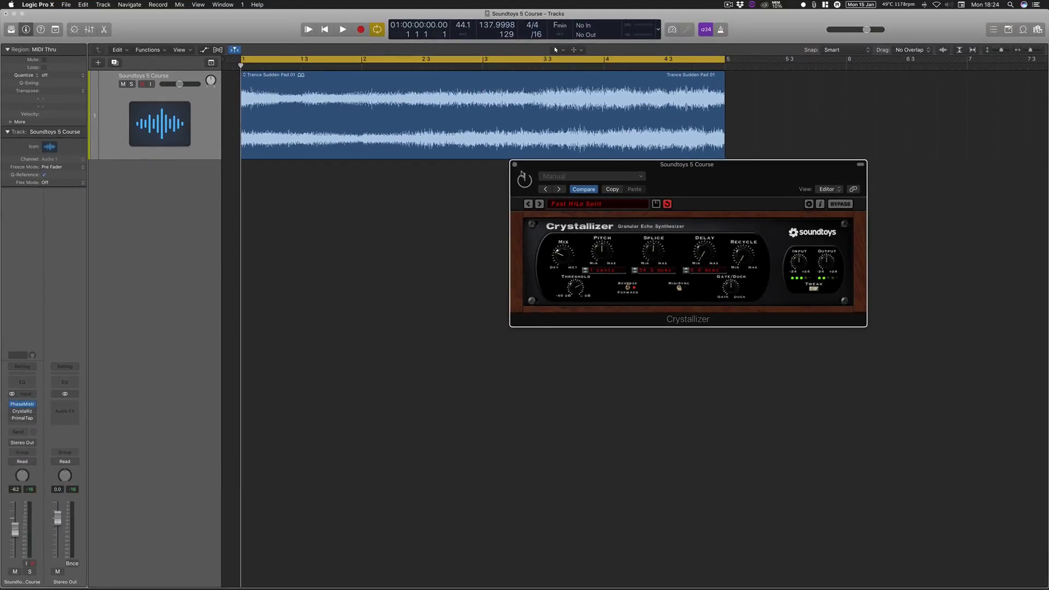
pyautogui.click(514, 165)
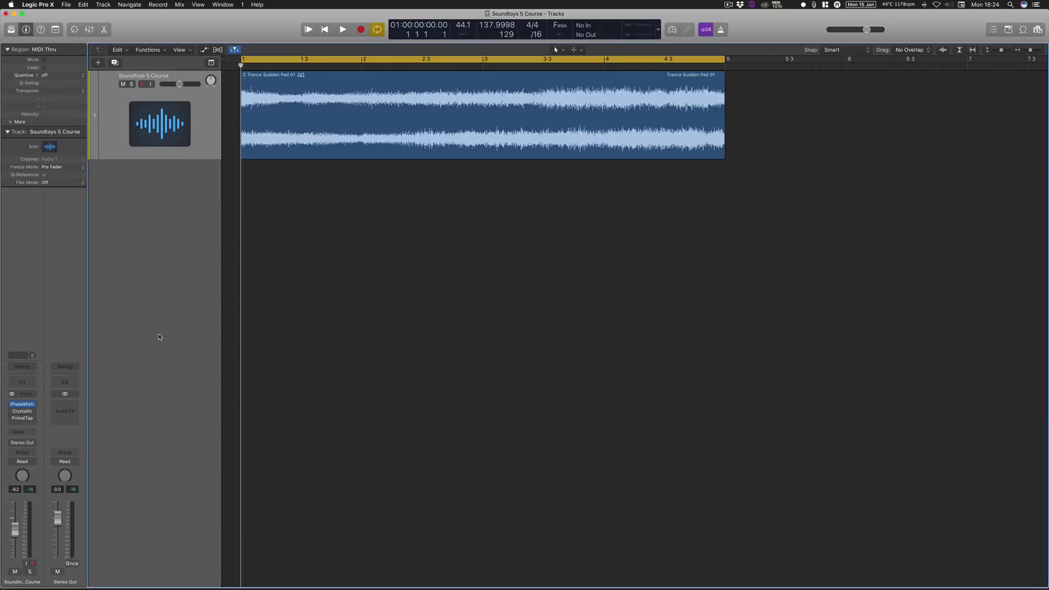
pyautogui.click(22, 418)
pyautogui.moveTo(489, 307); pyautogui.dragTo(588, 199)
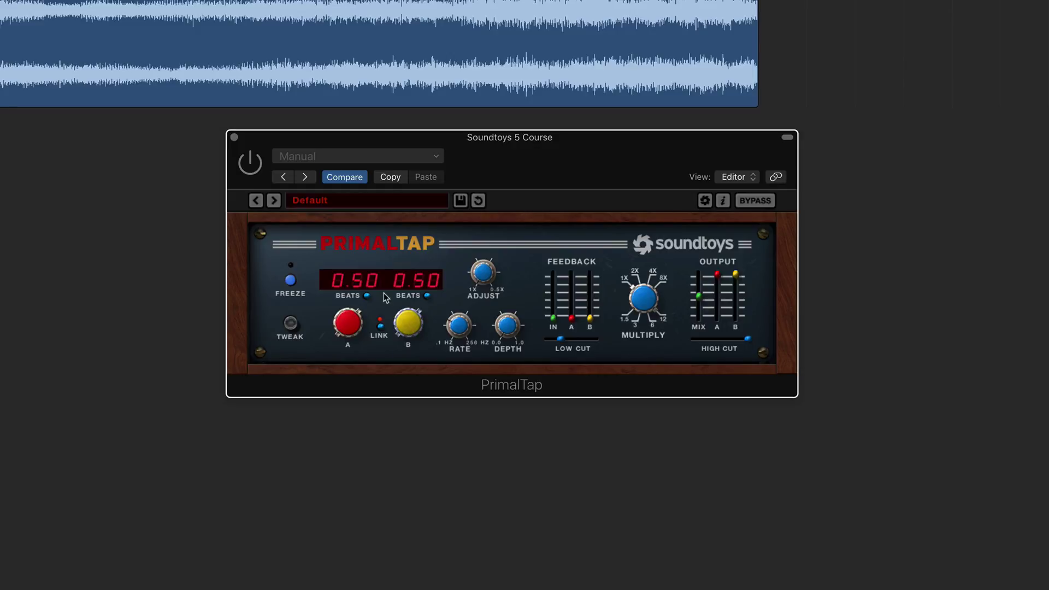
# Toggle PrimalTap's Freeze on and off, then expand its tweak panel
pyautogui.click(291, 282)
pyautogui.click(291, 282)
pyautogui.click(291, 323)
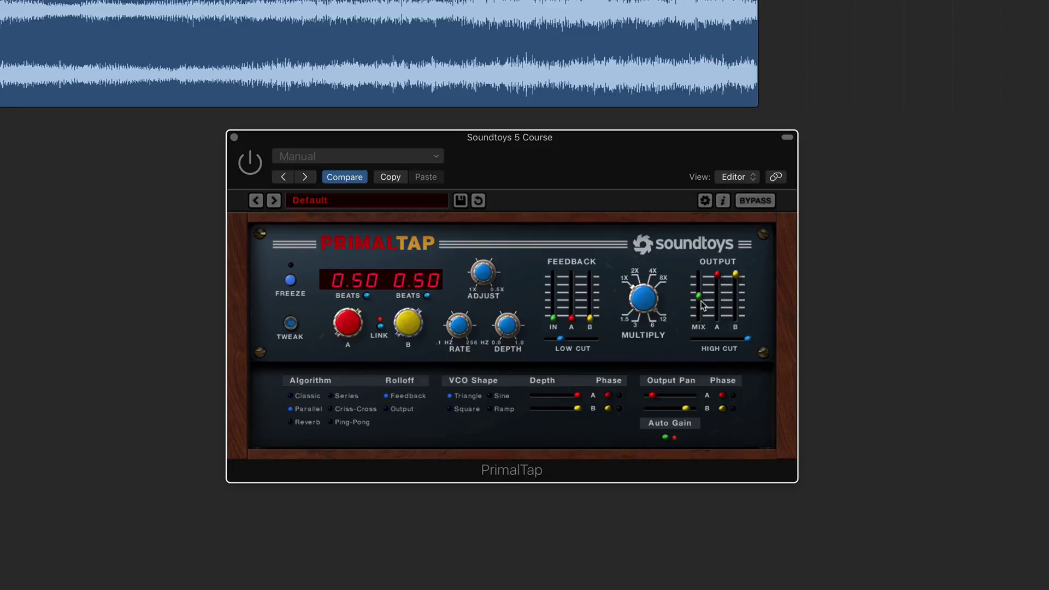
# Pull PrimalTap's Output Mix fader to the bottom, then push it to the top for fully wet
pyautogui.moveTo(700, 296); pyautogui.dragTo(700, 319)
pyautogui.moveTo(700, 322); pyautogui.dragTo(716, 273)
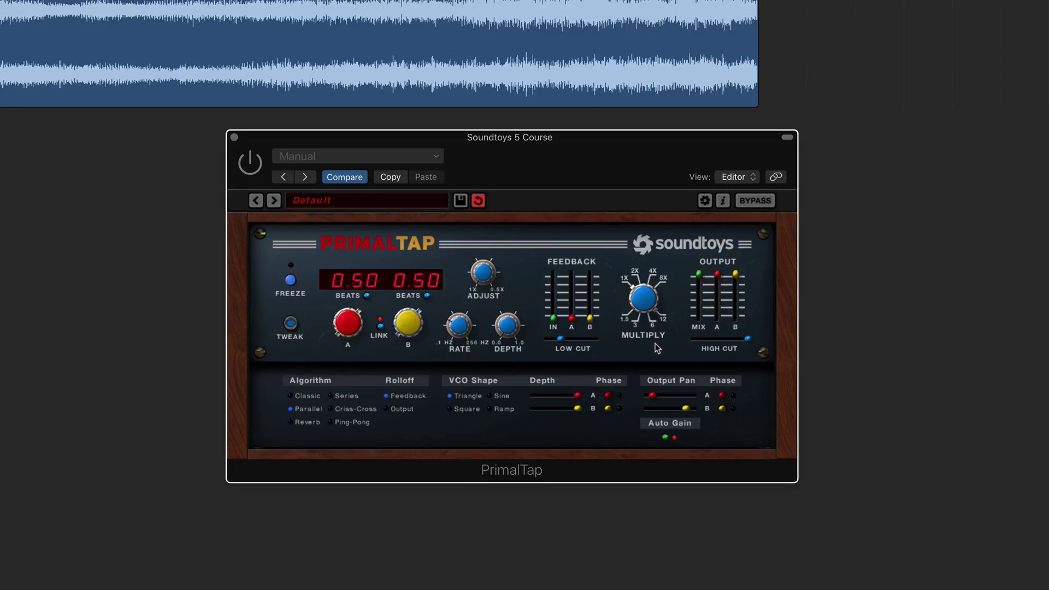